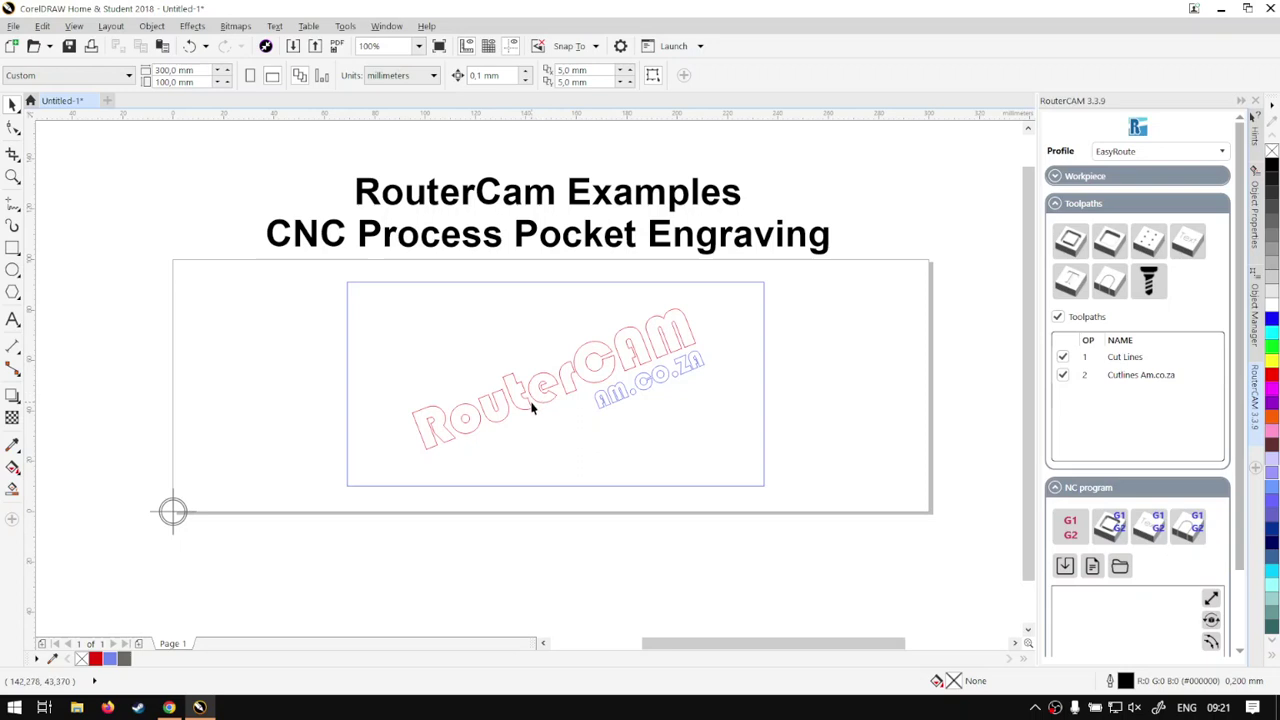
- Select the RouterCAM lettering and confirm the workpiece measures 300 × 100 mm
click(612, 363)
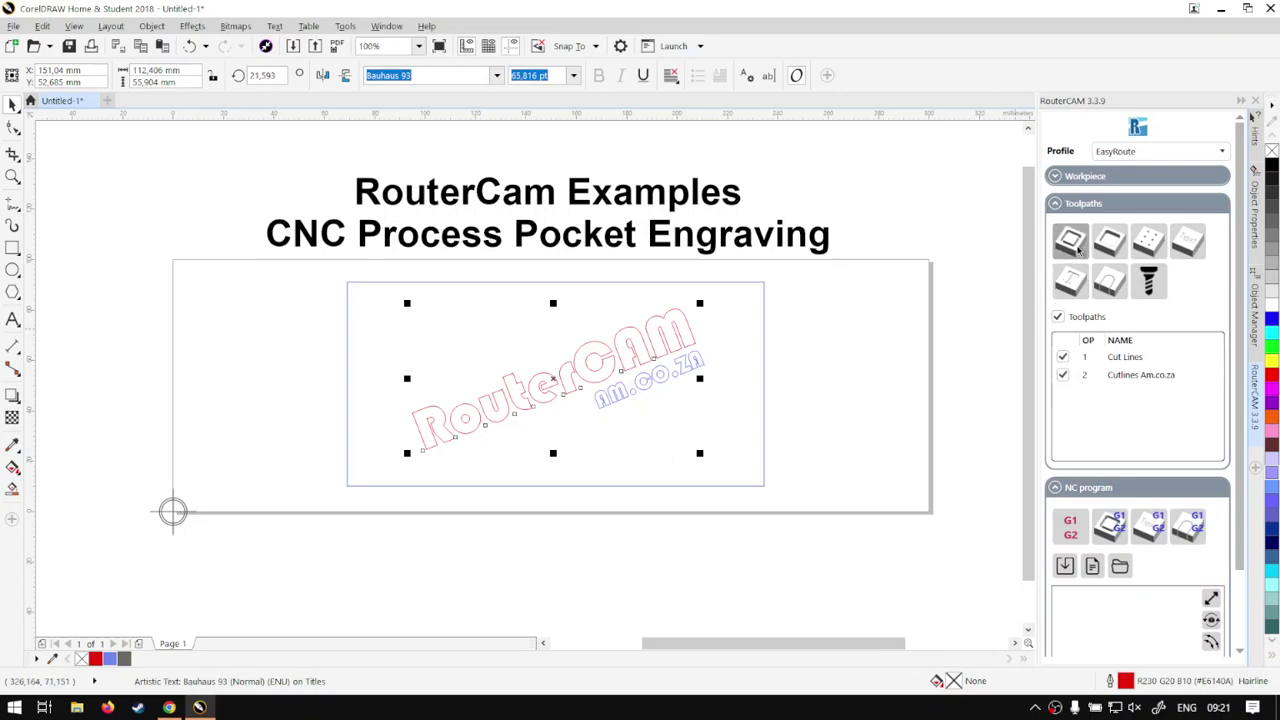
click(1055, 180)
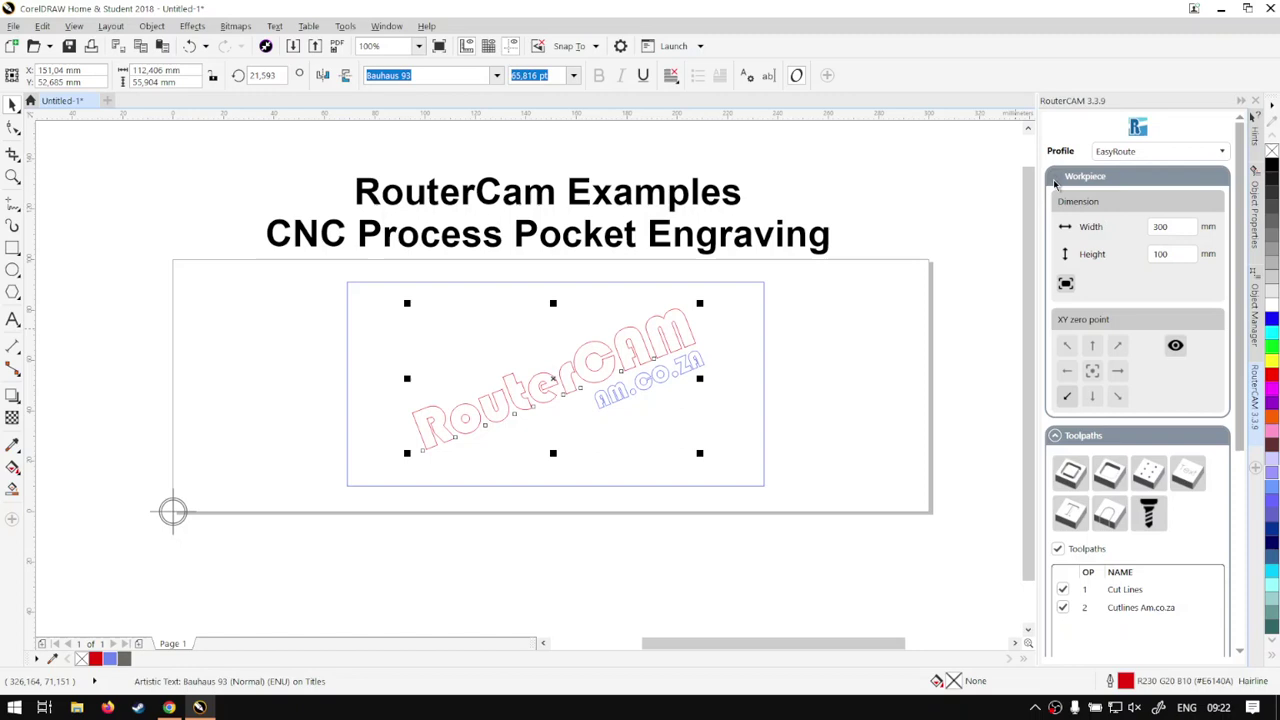
click(1055, 179)
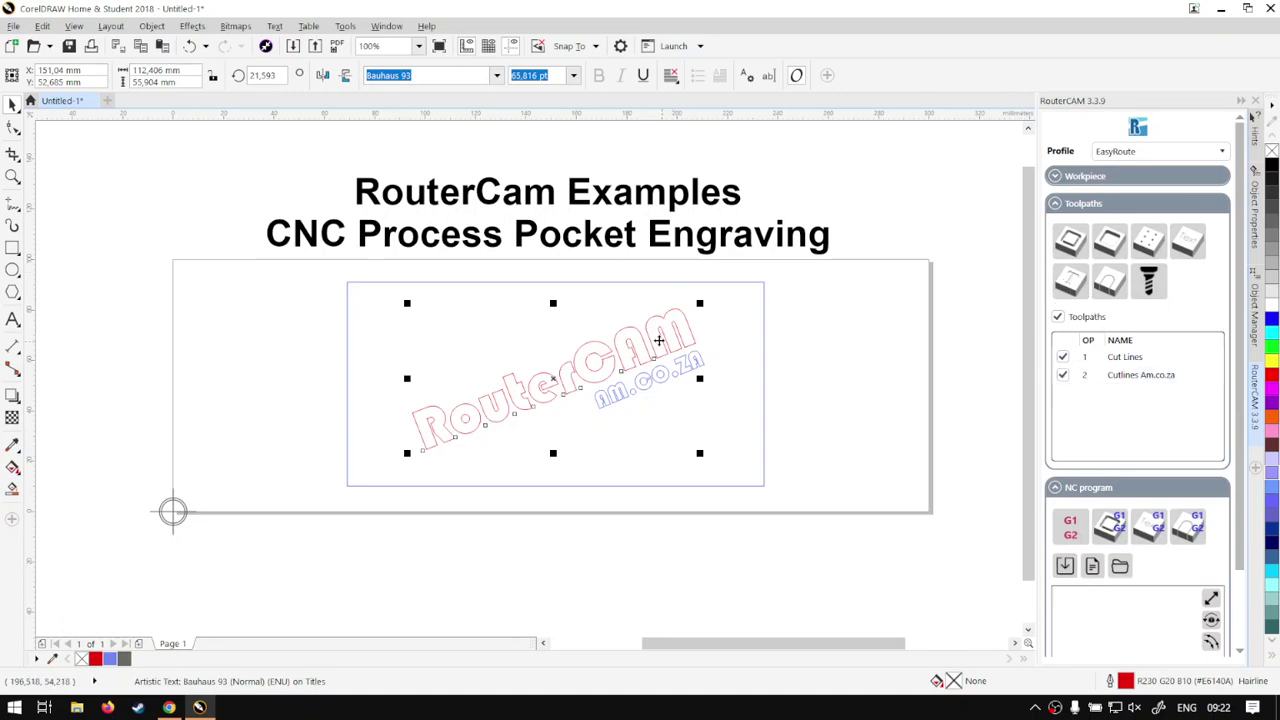
- Create a pocket engraving toolpath for the text and name it 'RouterCAM Pocket'
click(1068, 284)
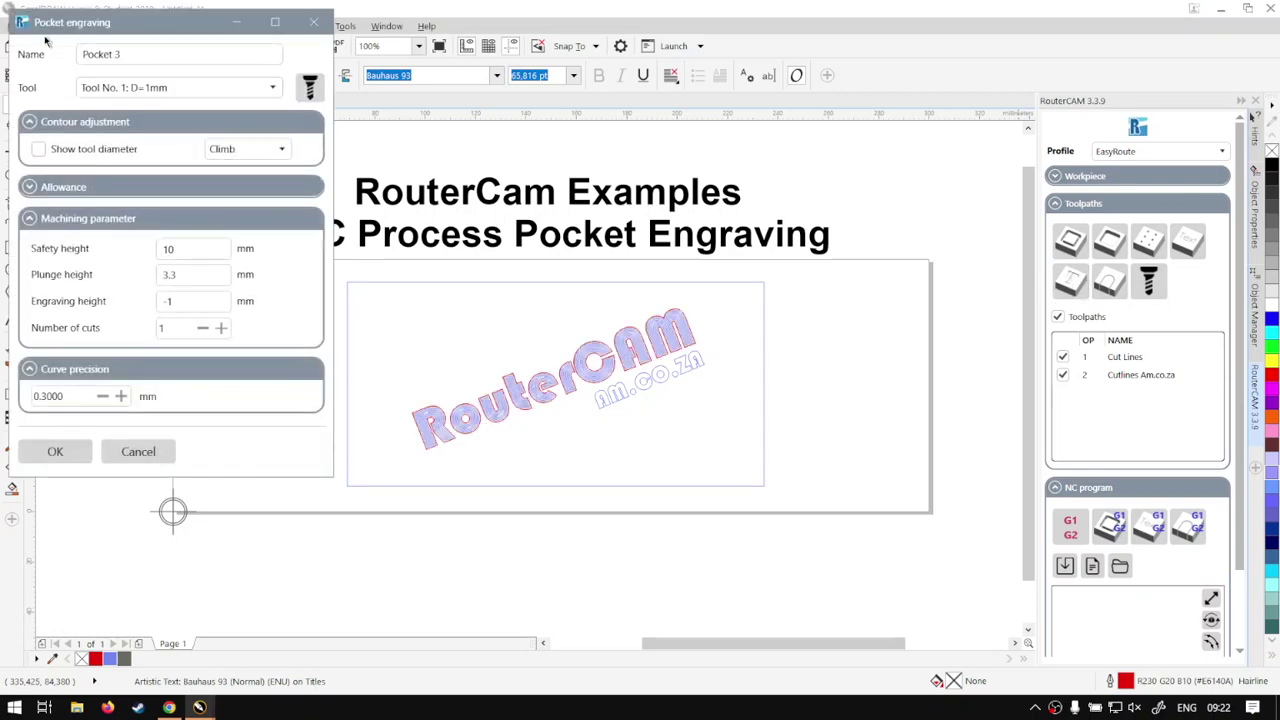
click(135, 54)
key(BackSpace)
key(BackSpace)
key(BackSpace)
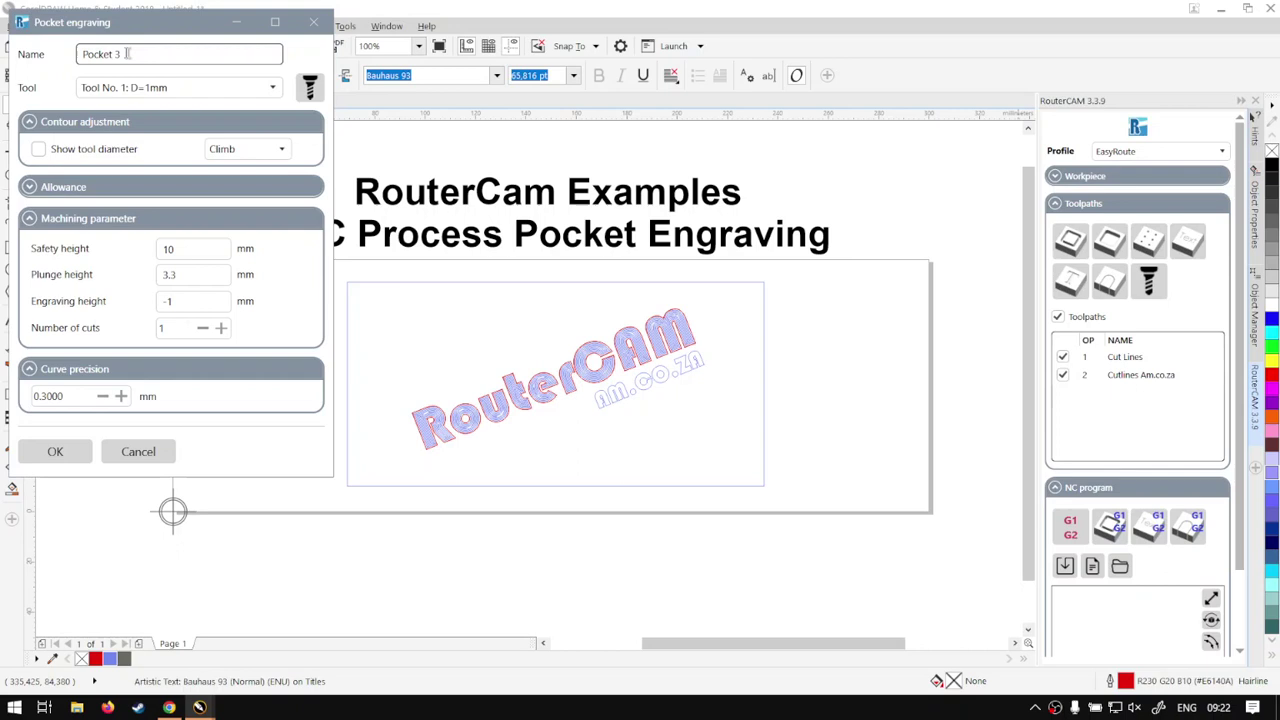
text(t)
click(83, 56)
text(Router CAM)
key(BackSpace)
- Preview the tool diameter, keep Climb milling, and review the pocket Allowance setting
click(40, 150)
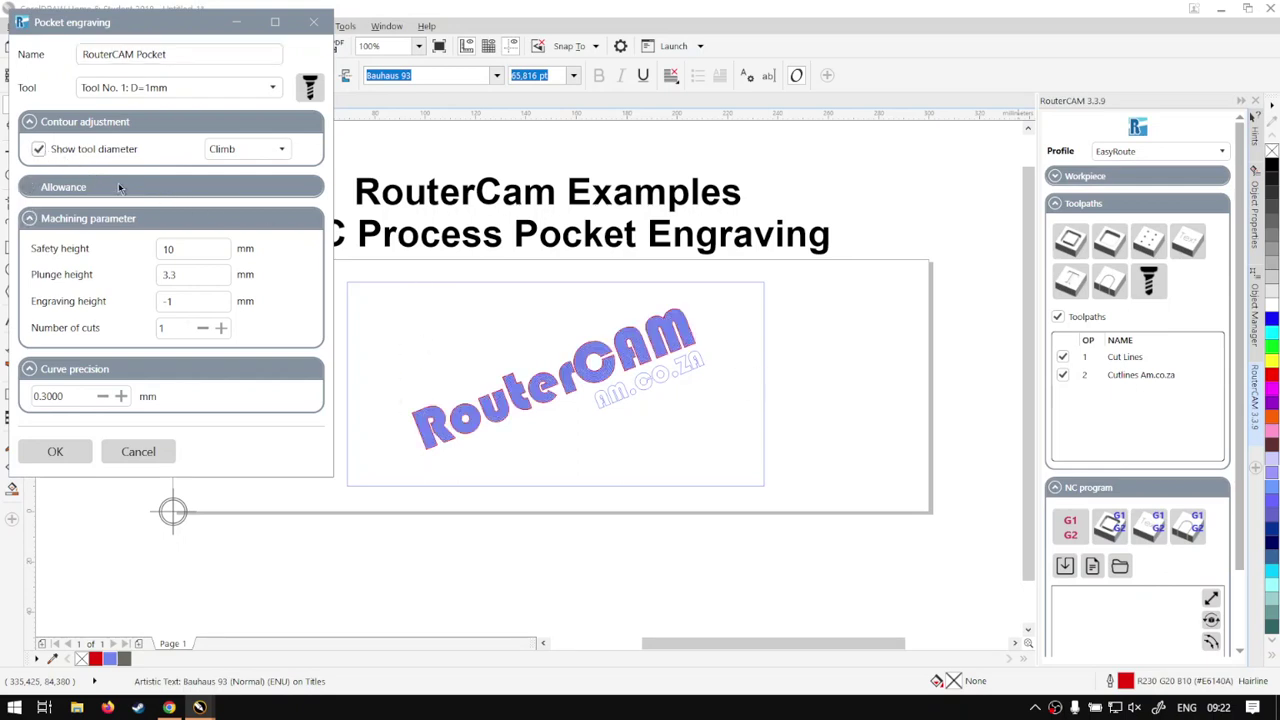
click(40, 149)
click(282, 150)
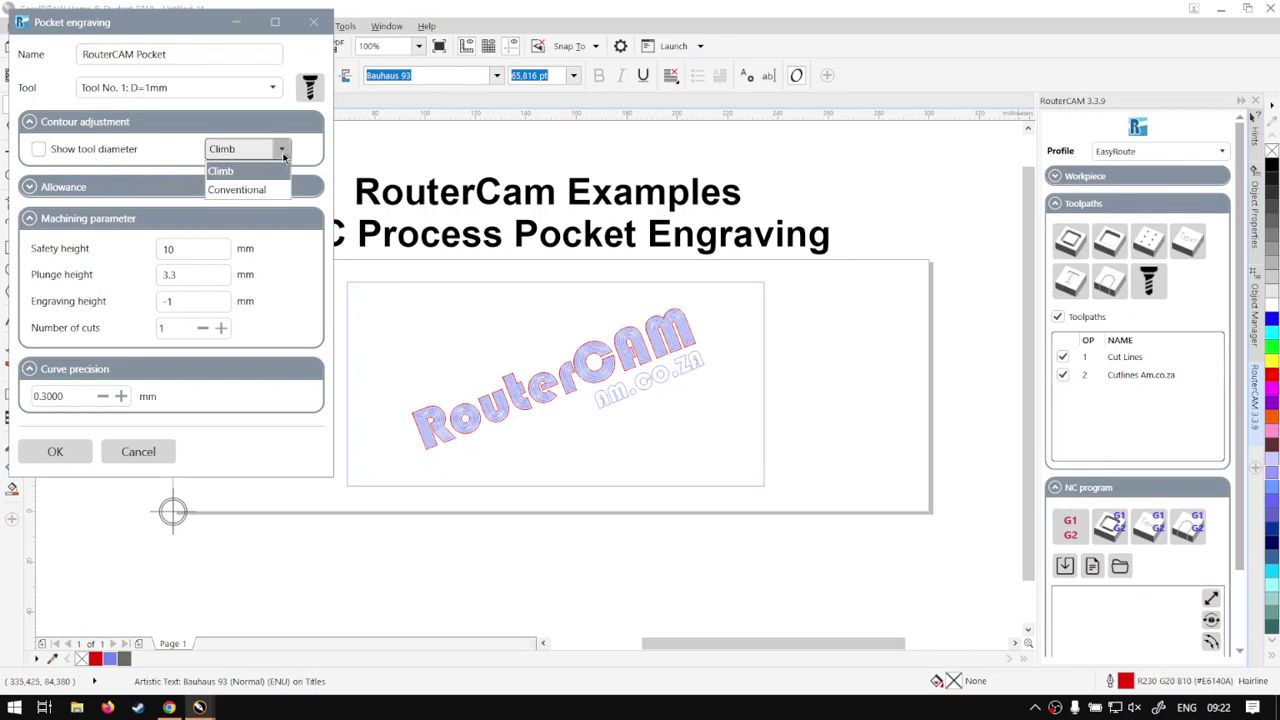
click(283, 157)
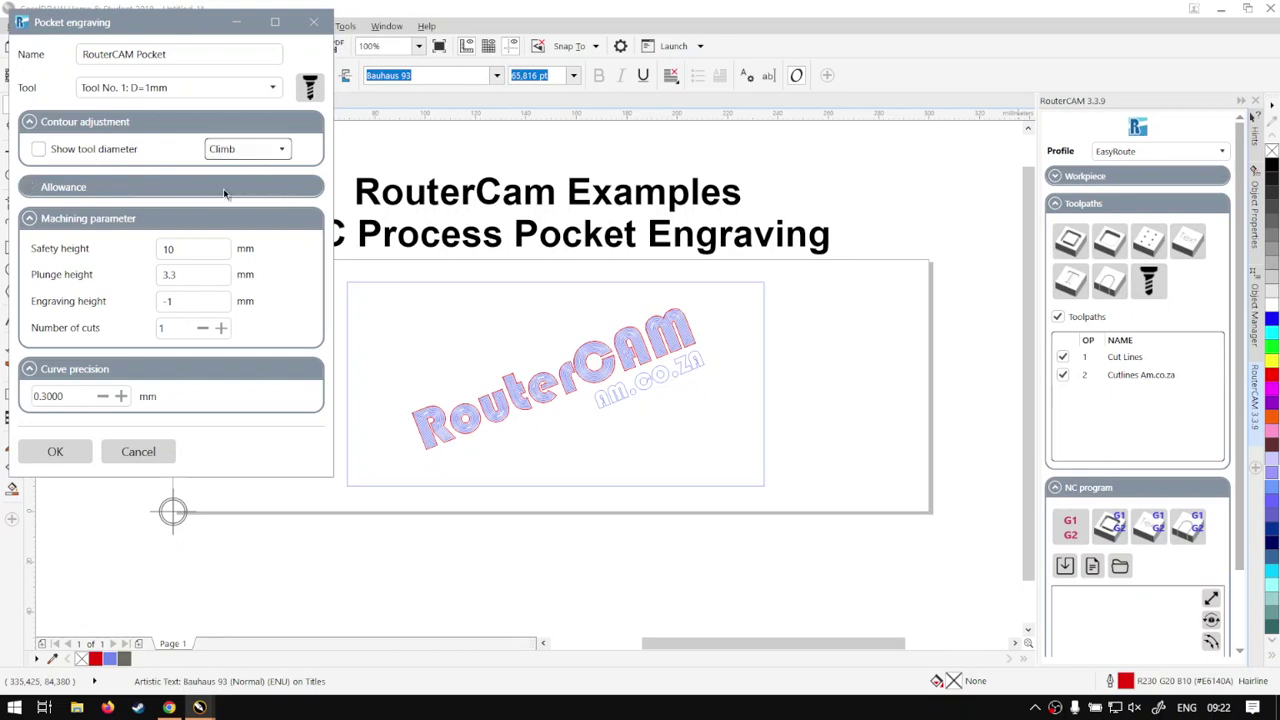
click(42, 192)
click(42, 192)
- Confirm the RouterCAM Pocket toolpath and generate G-code for all three programmed toolpaths
click(55, 452)
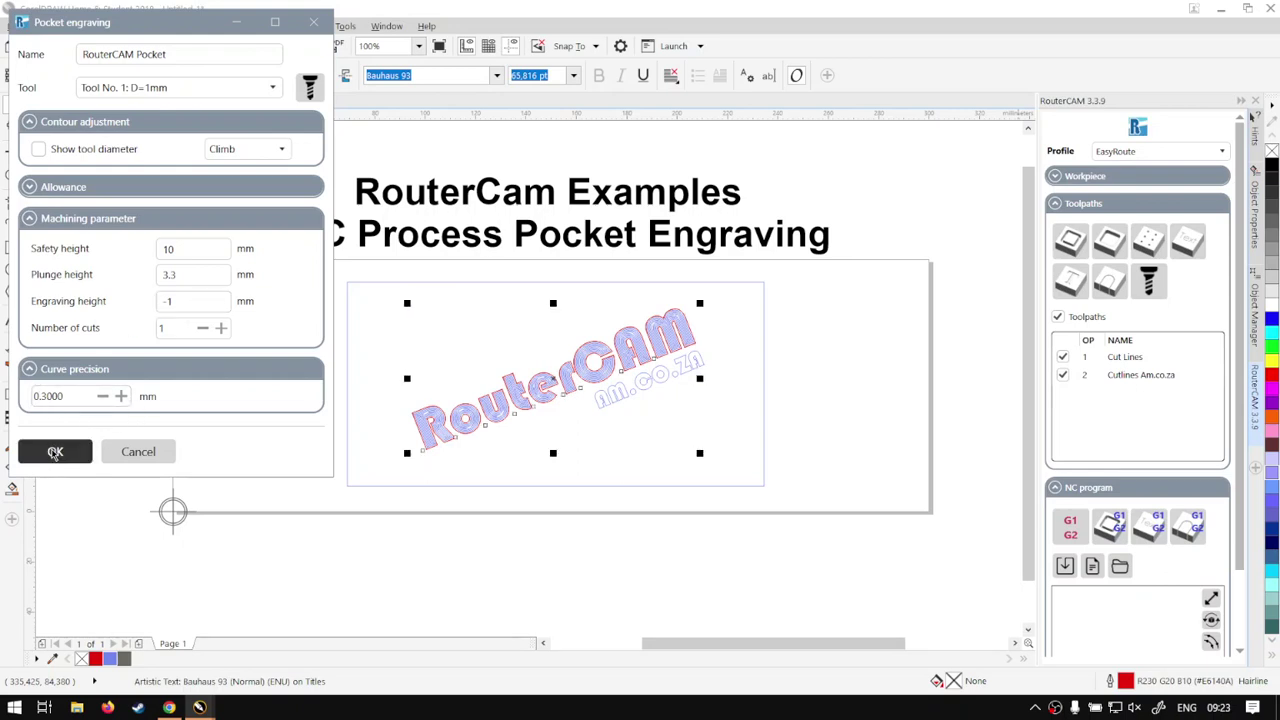
click(1077, 532)
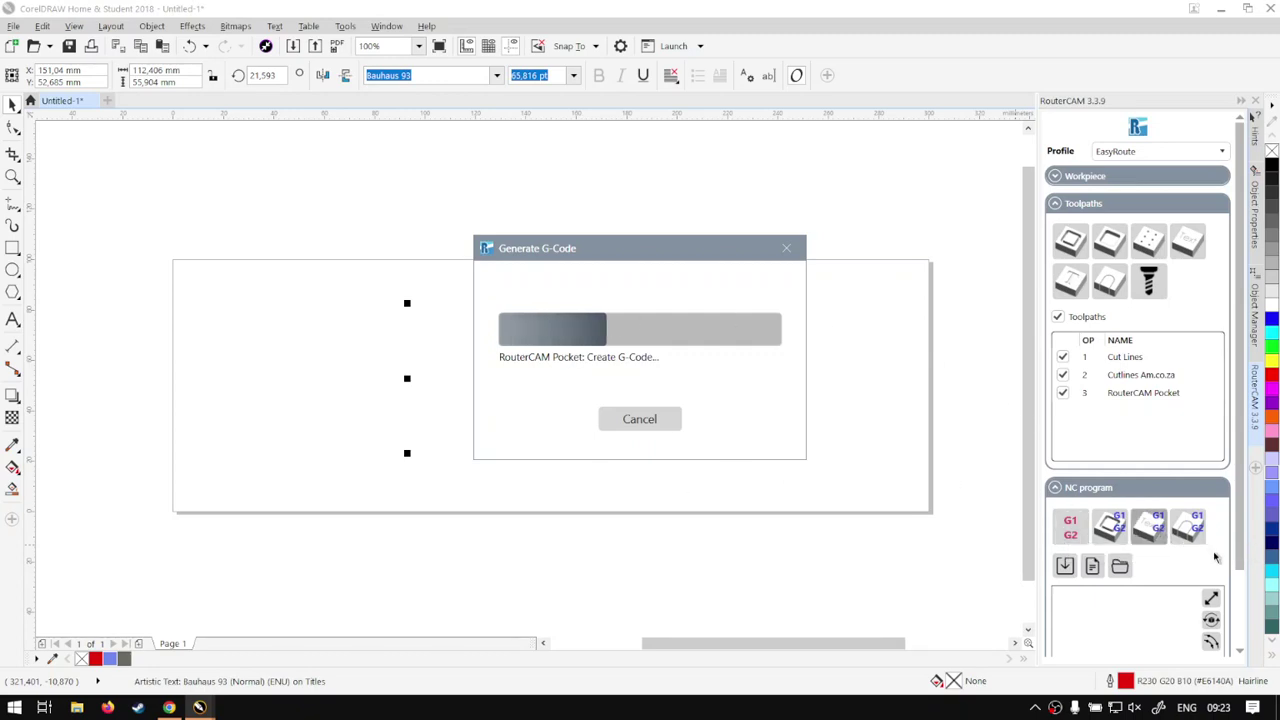
scroll(1216, 557, down, 1)
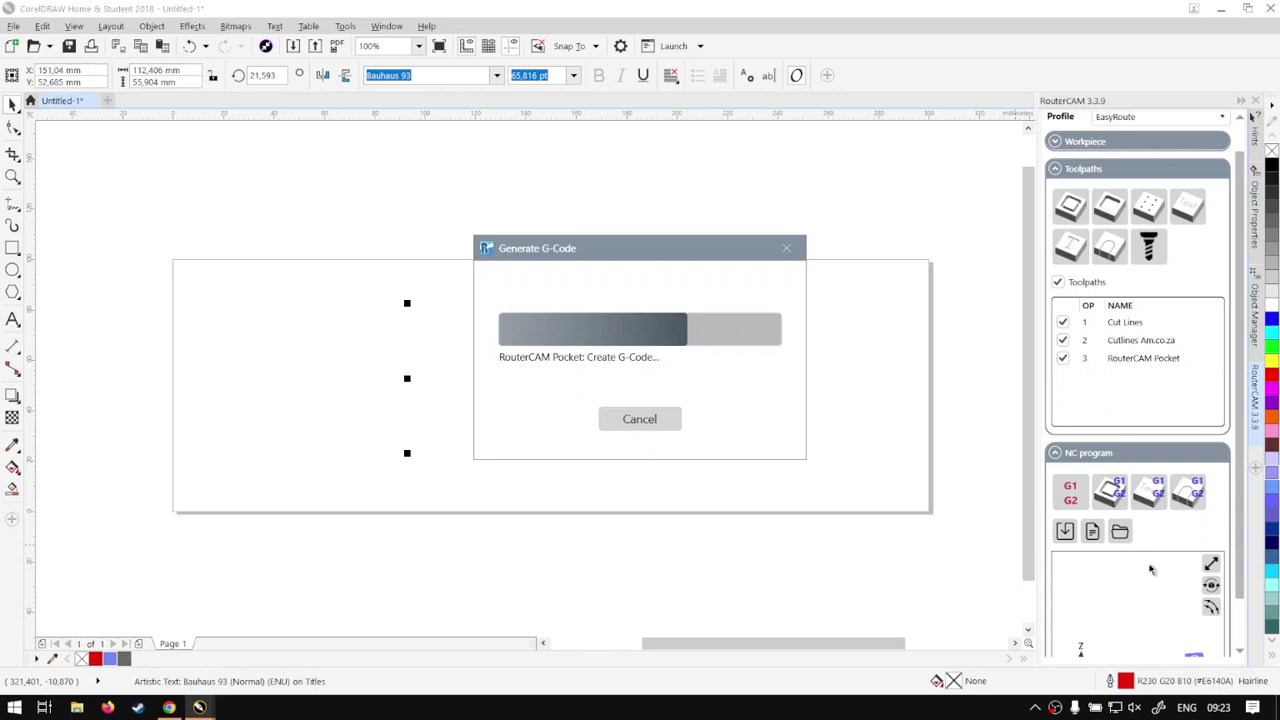
click(1210, 566)
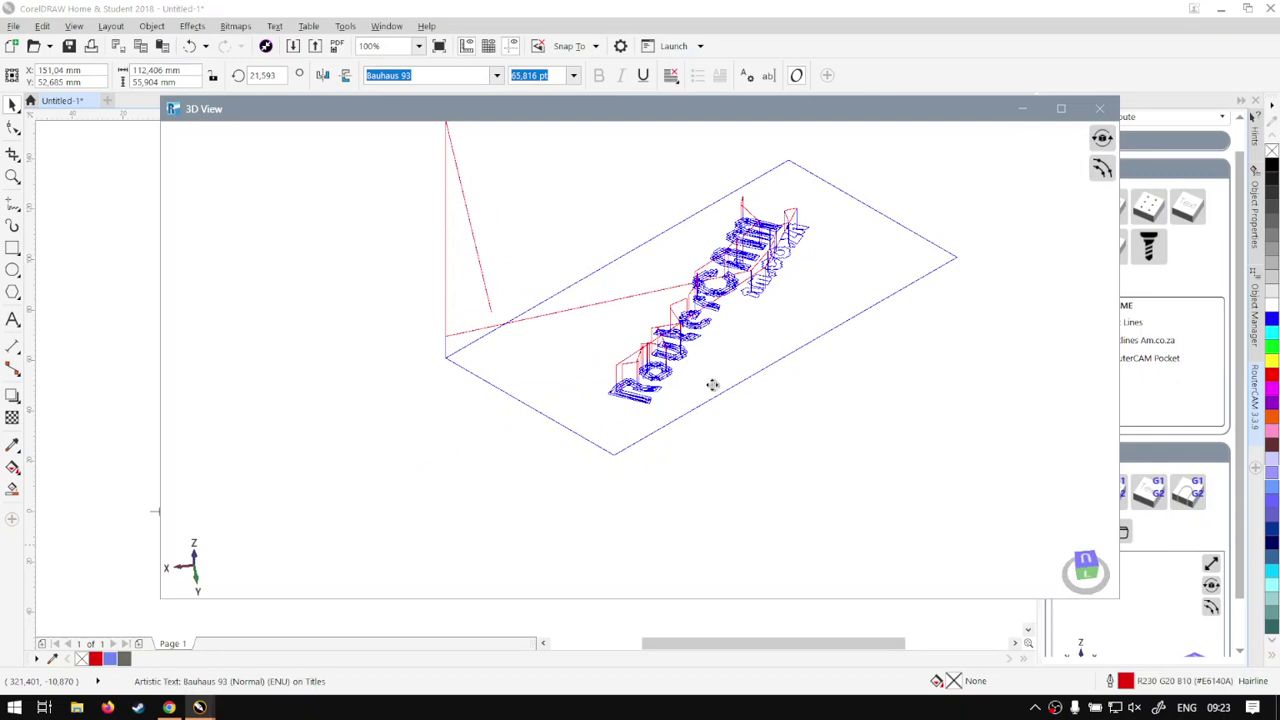
drag(714, 383, 754, 354)
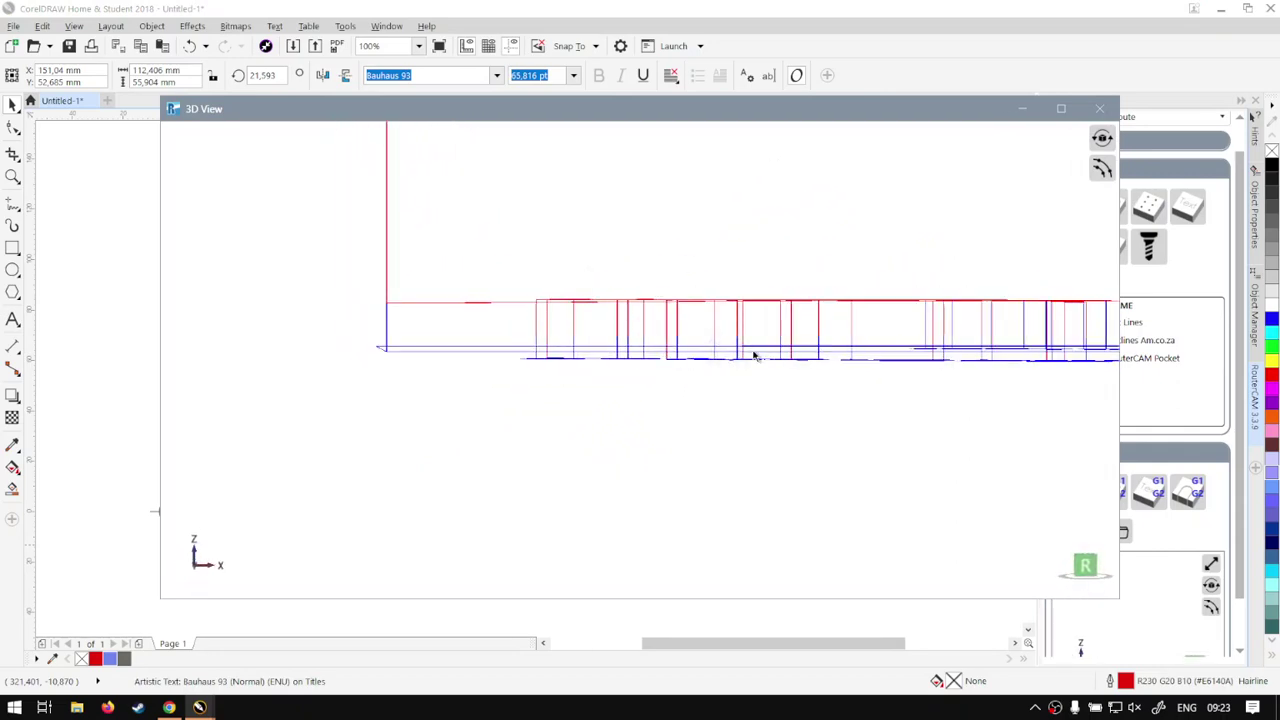
click(1087, 568)
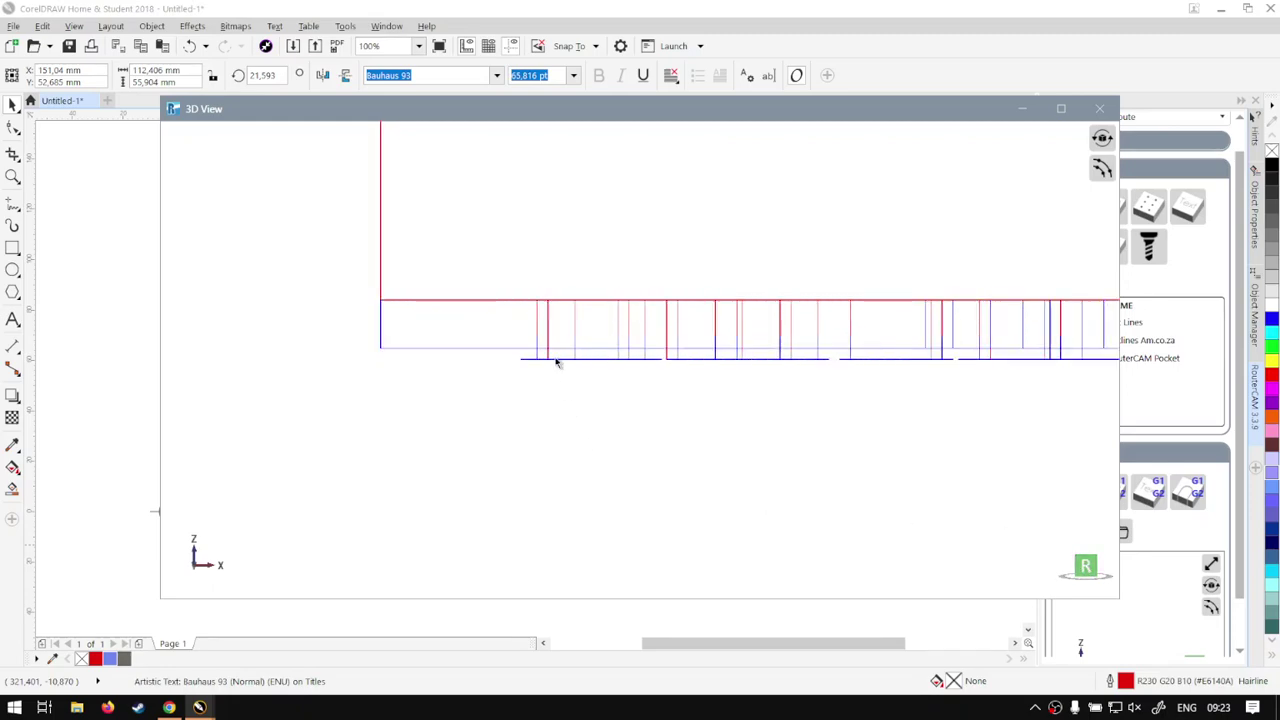
drag(551, 377, 680, 384)
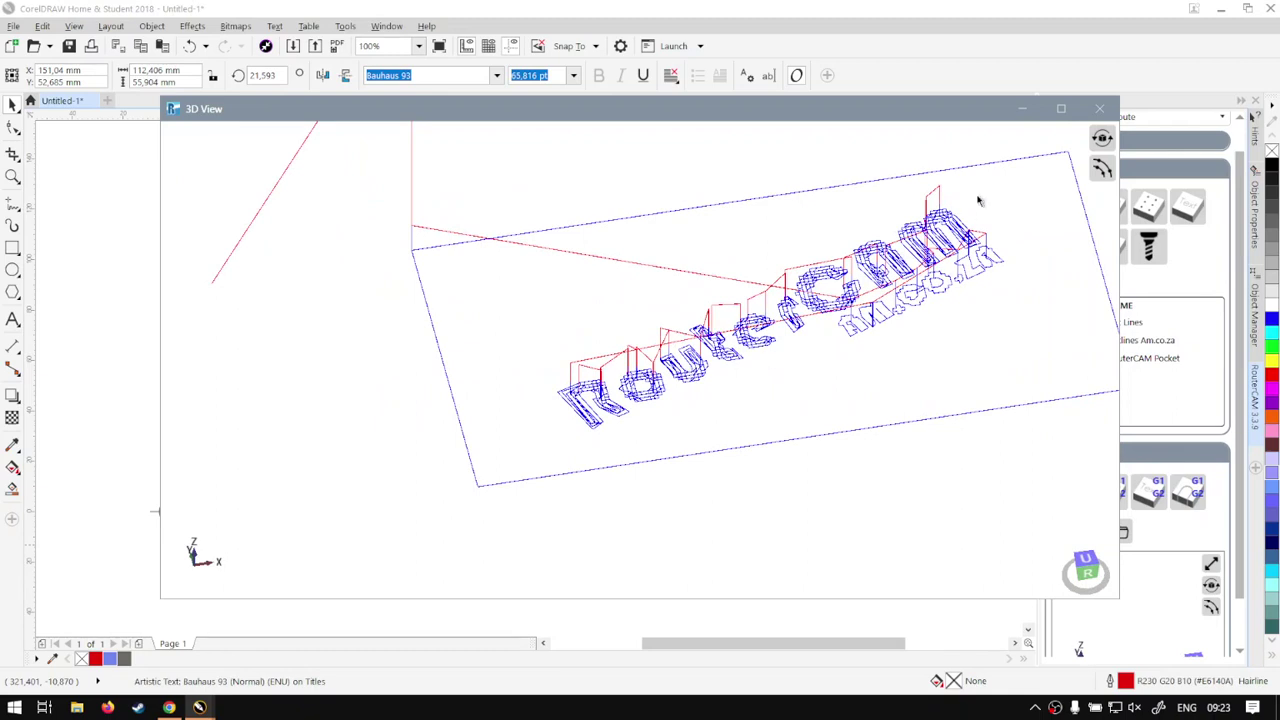
click(1100, 108)
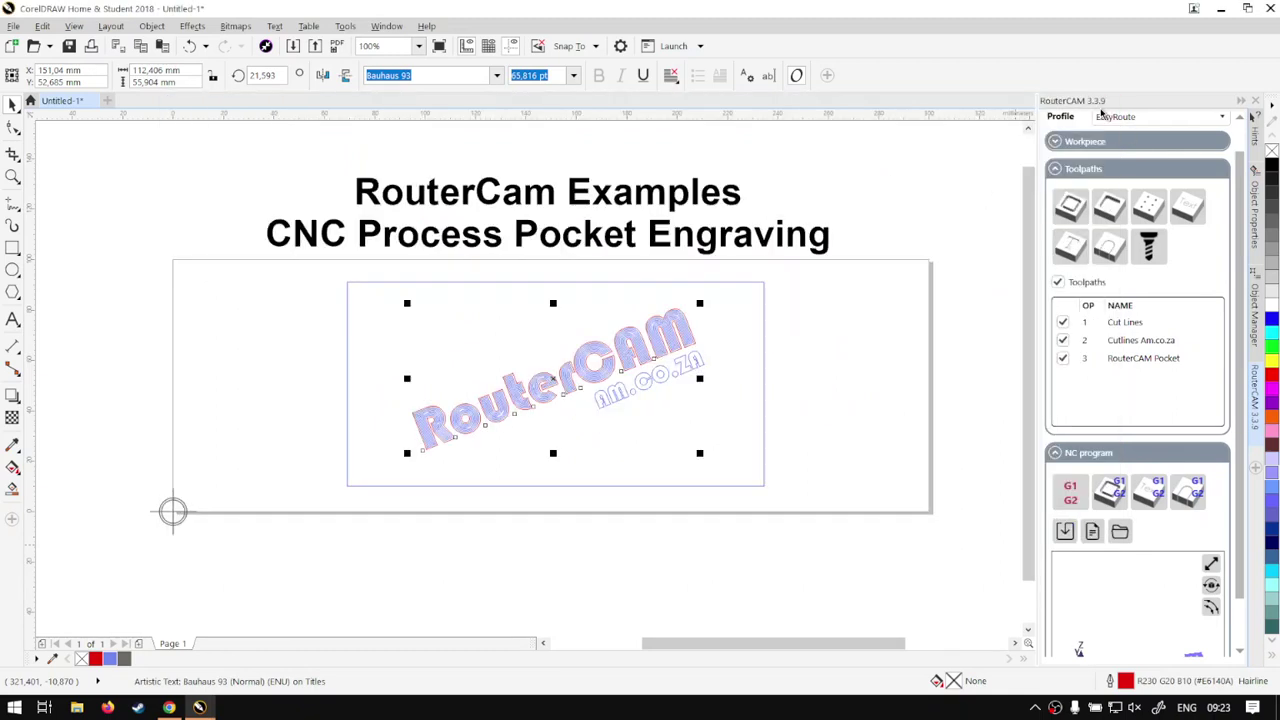
- Save the generated G-code as PE.nc in the G-Code folder
click(1066, 533)
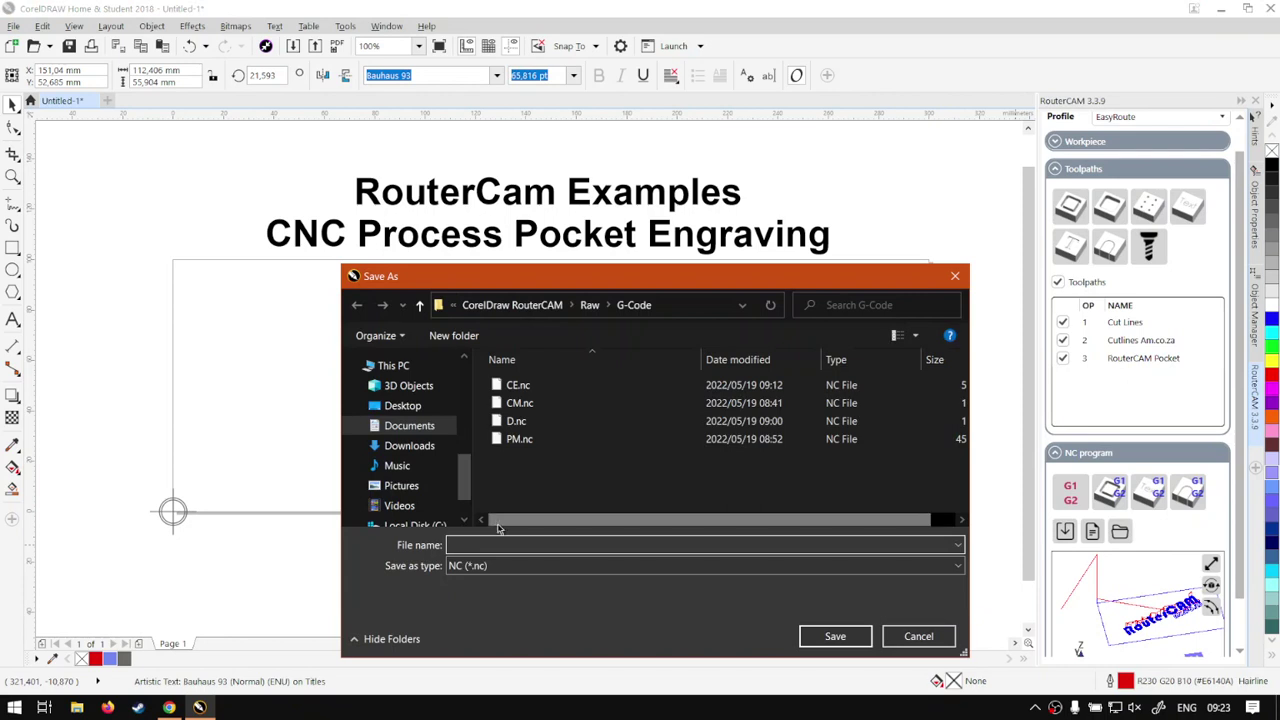
text(PE)
click(835, 637)
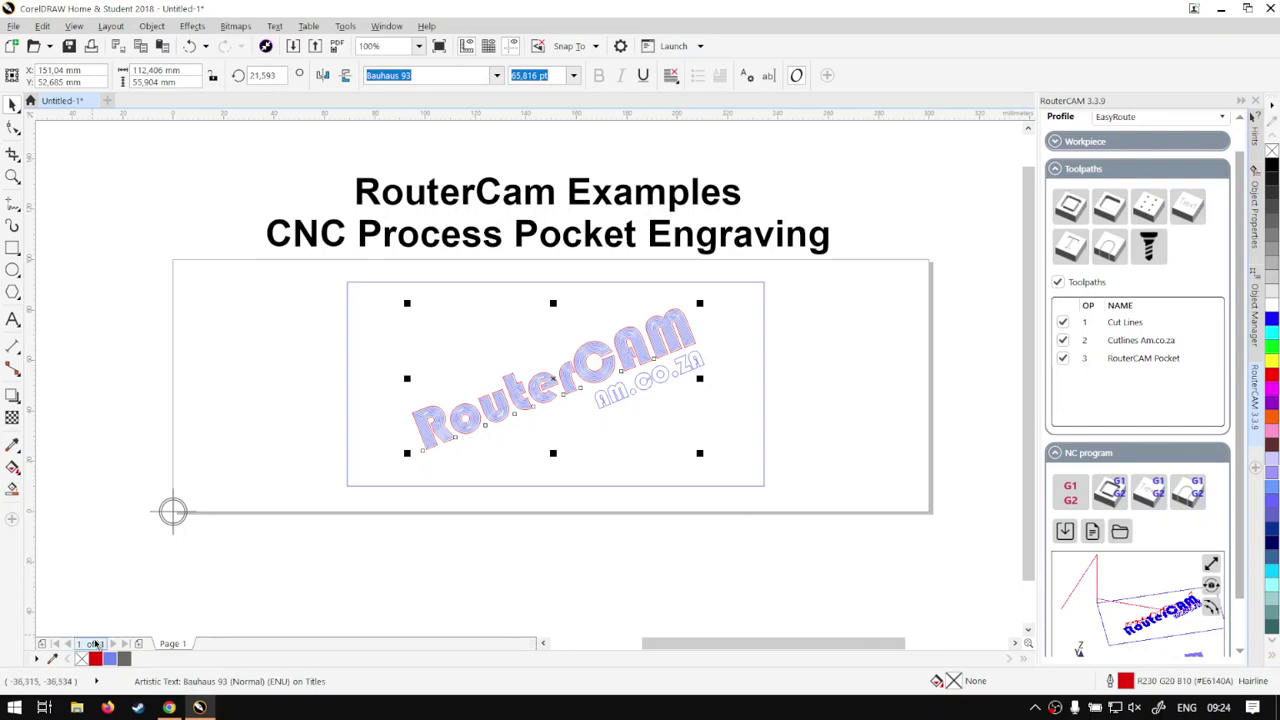
- Switch to the softwaretraining.co.za page in Chrome and browse its CorelDRAW RouterCAM tutorial videos
click(171, 707)
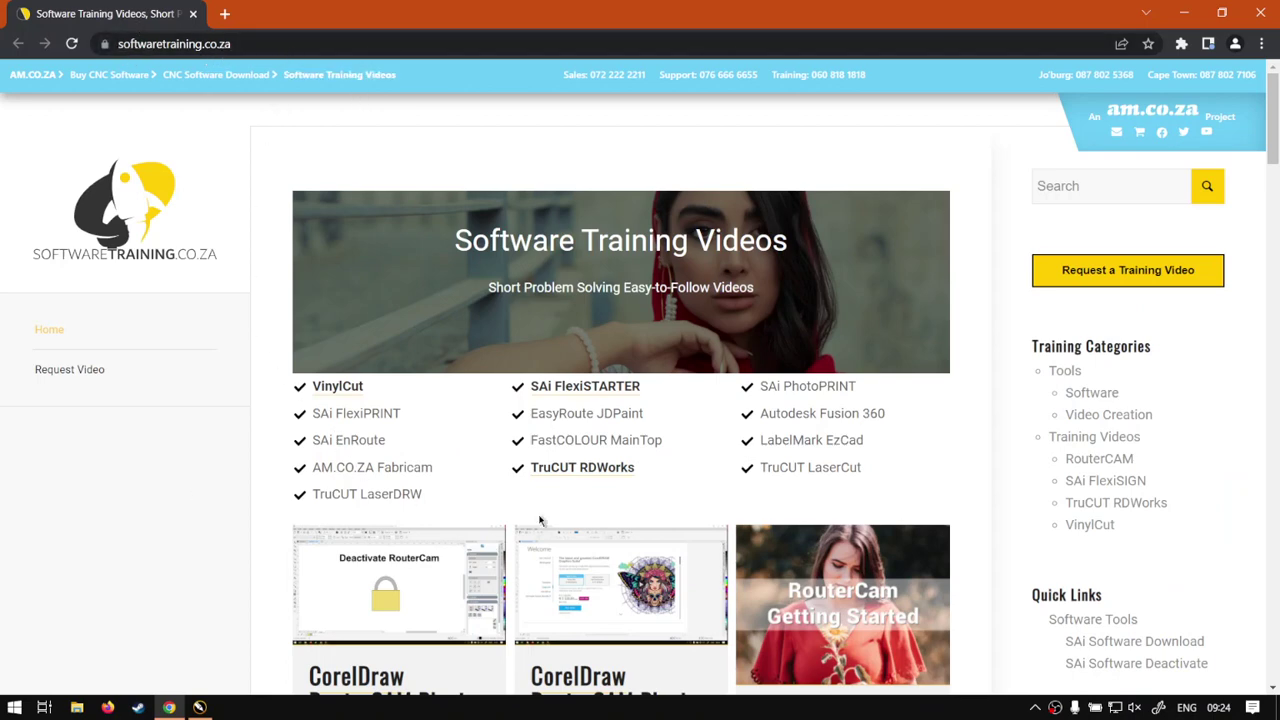
scroll(798, 489, down, 4)
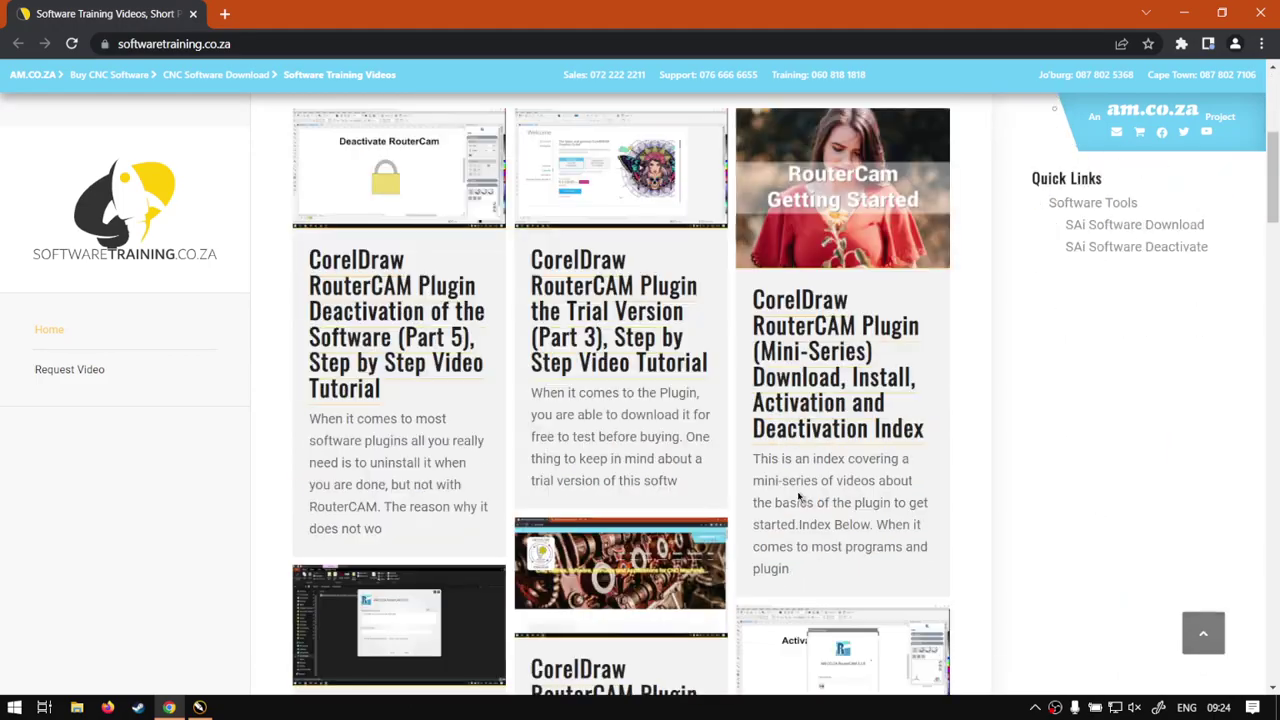
scroll(840, 475, up, 4)
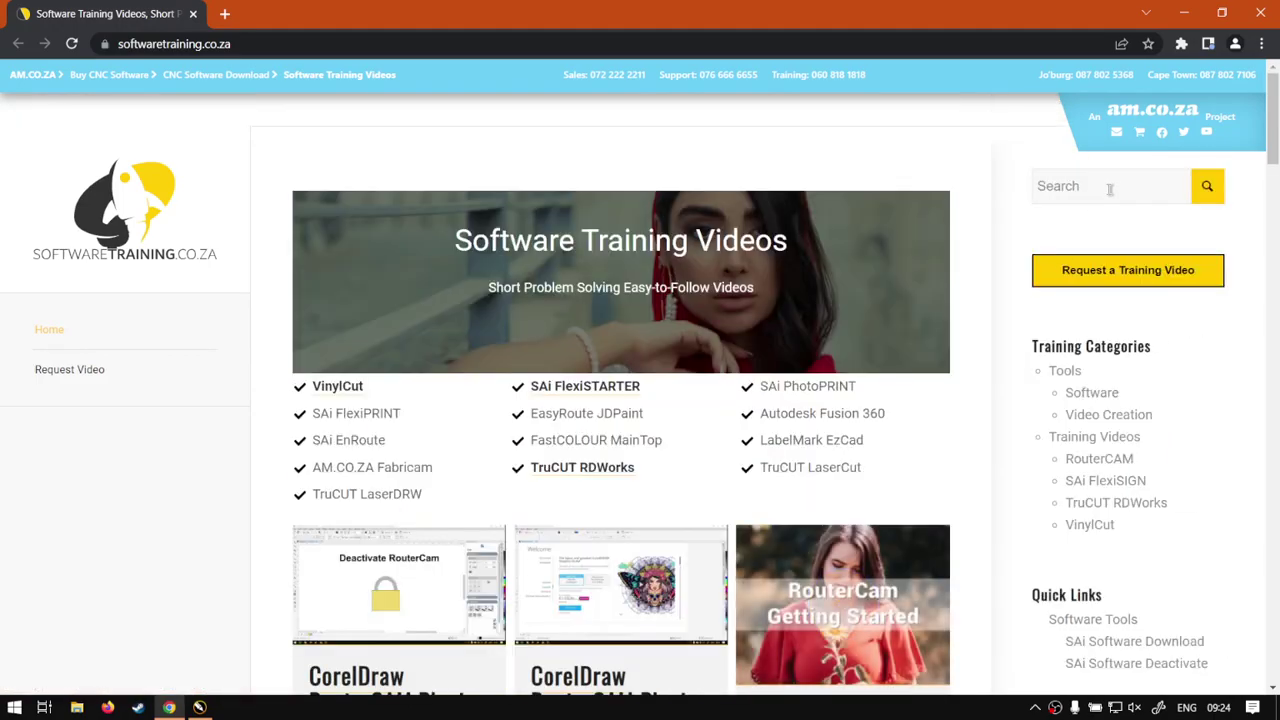
click(1110, 188)
click(1066, 242)
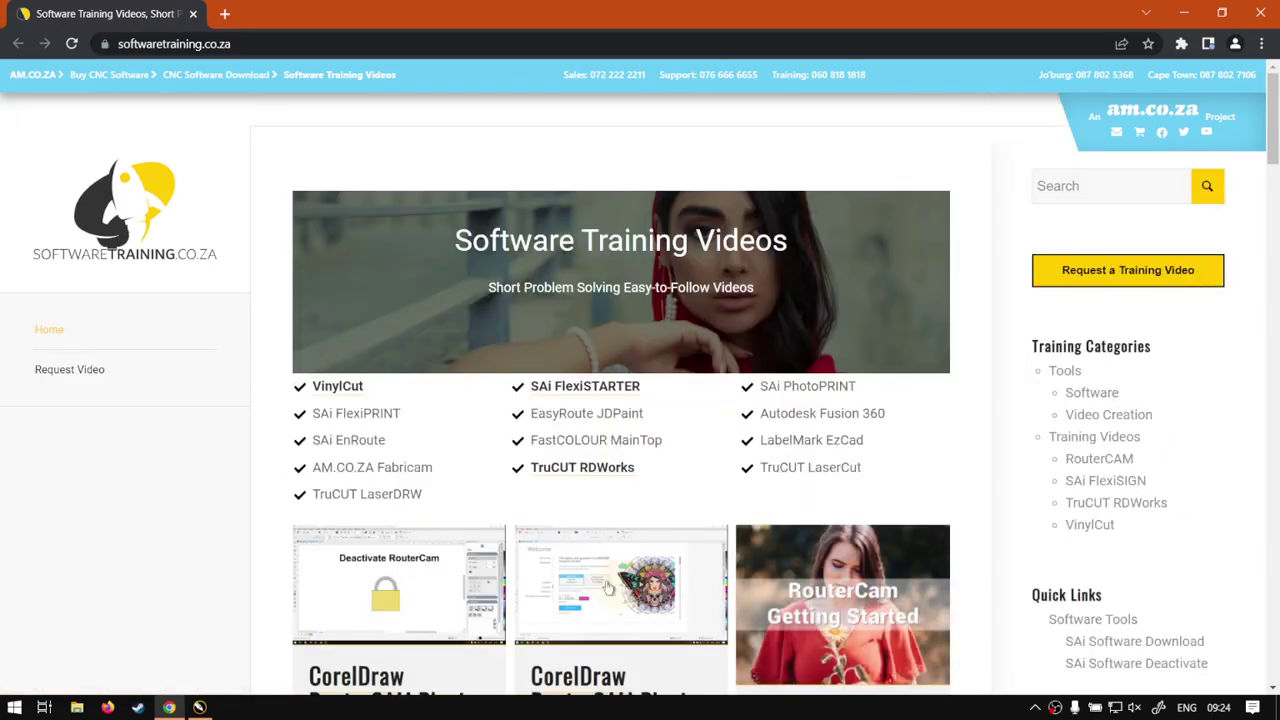
scroll(848, 597, down, 10)
scroll(848, 597, up, 10)
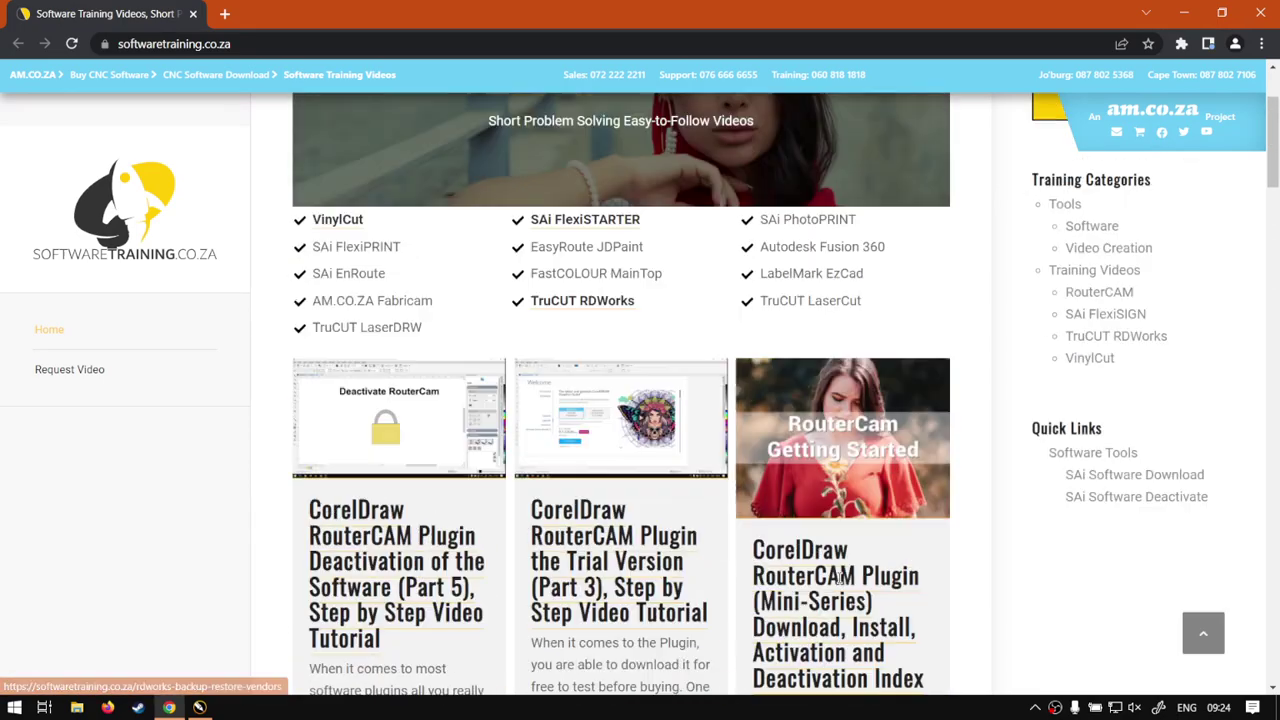